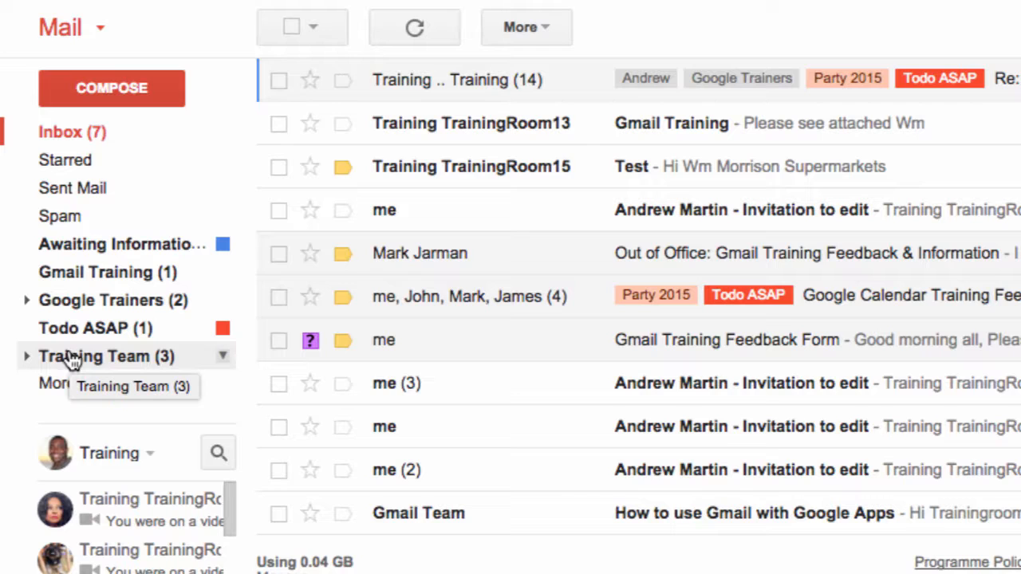
Look at the sublabels nested under the Google Trainers label and collapse them again.
click(26, 302)
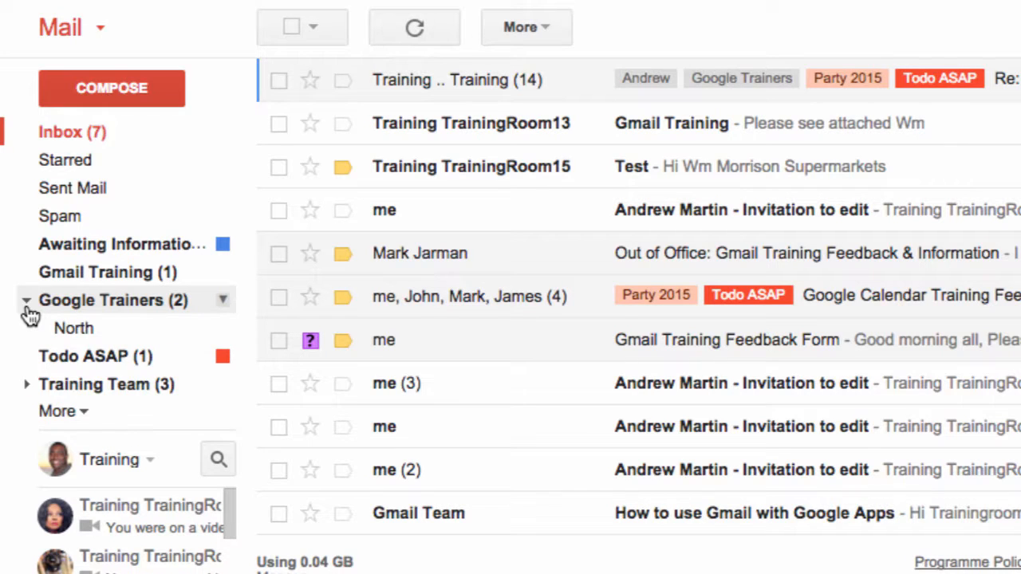
click(26, 302)
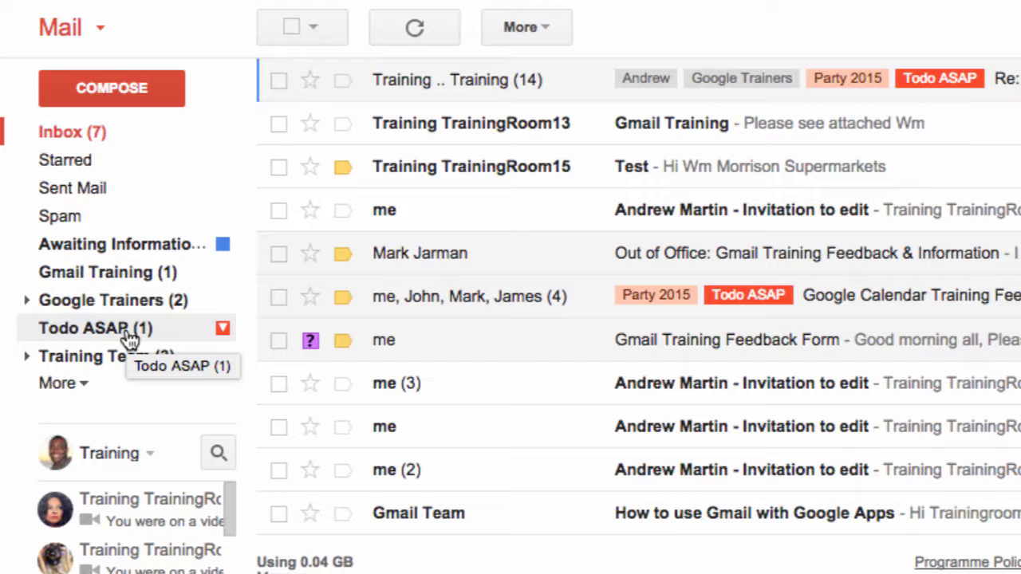
Move the "Test" message out of the inbox into a new label named "Gmail training".
click(278, 166)
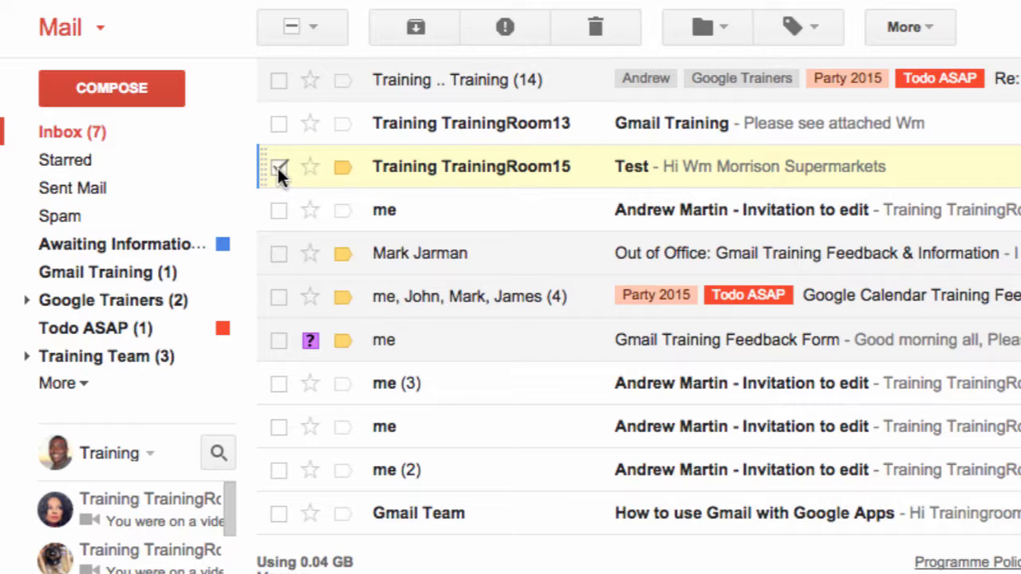
click(726, 29)
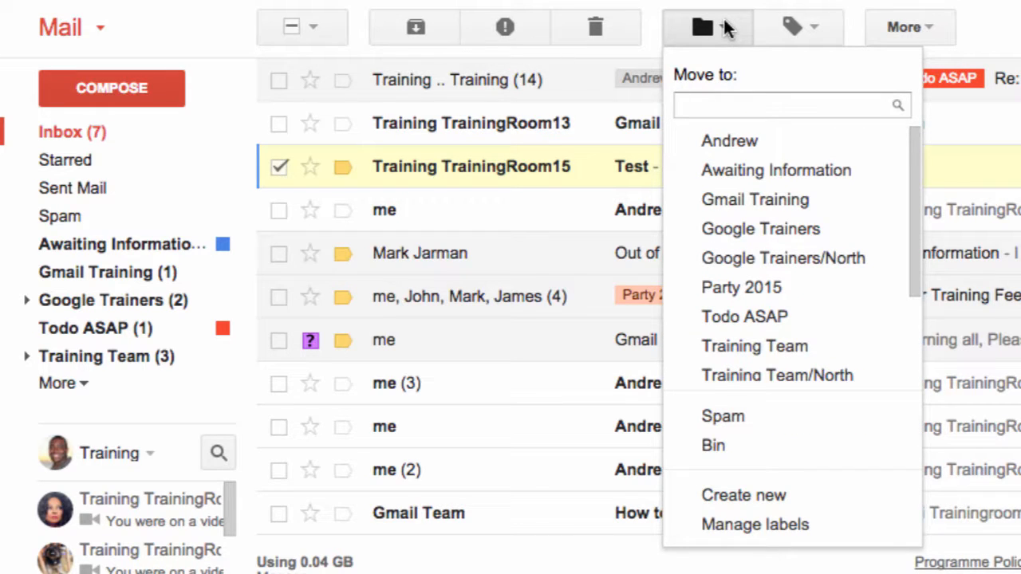
click(788, 27)
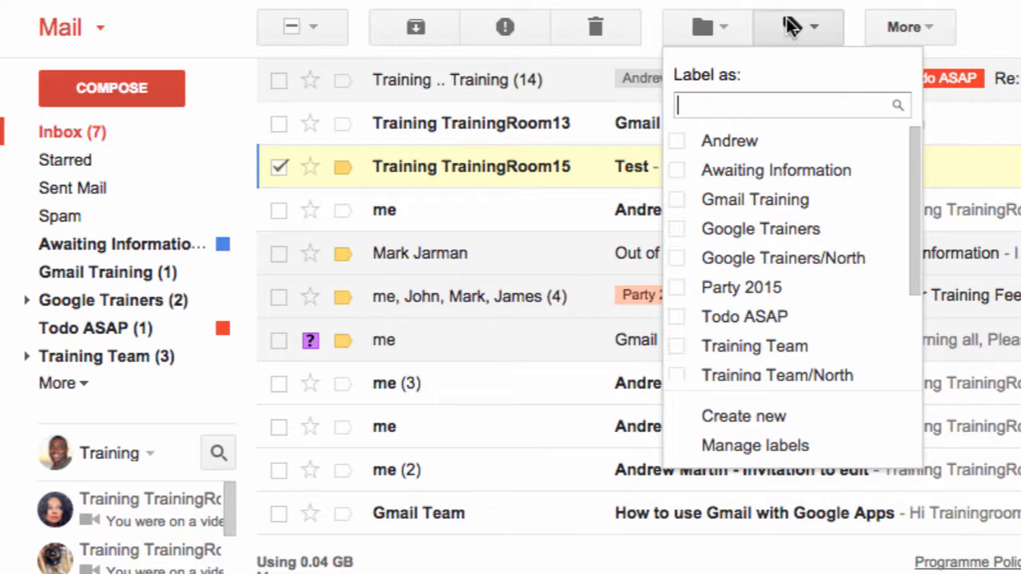
click(722, 32)
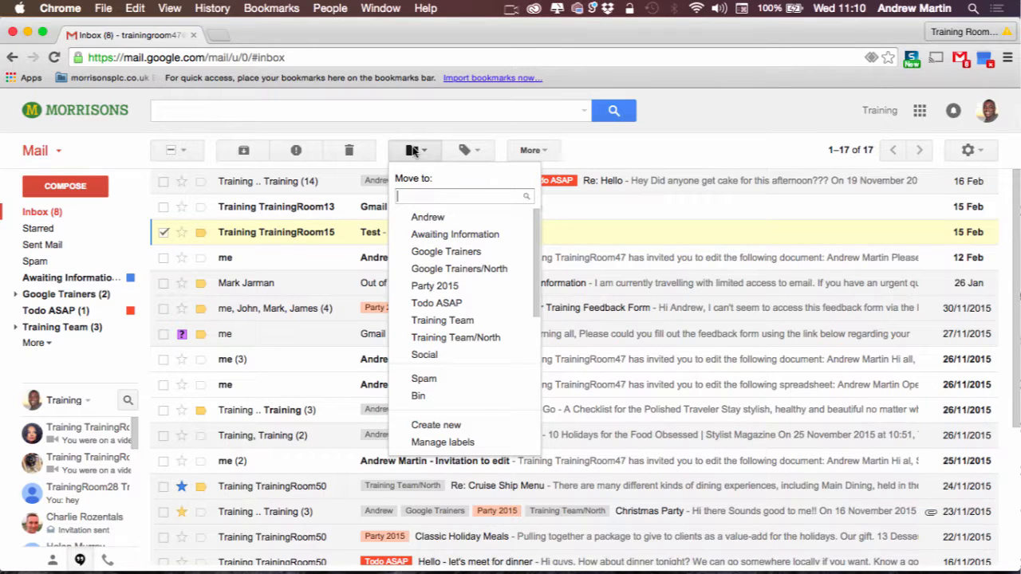
click(436, 425)
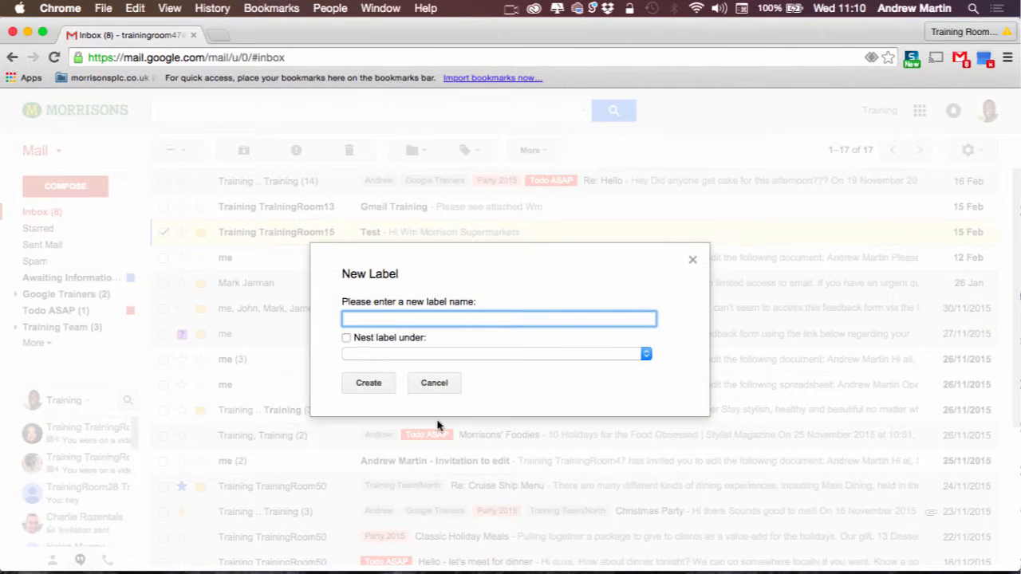
text(Gmail training)
click(371, 386)
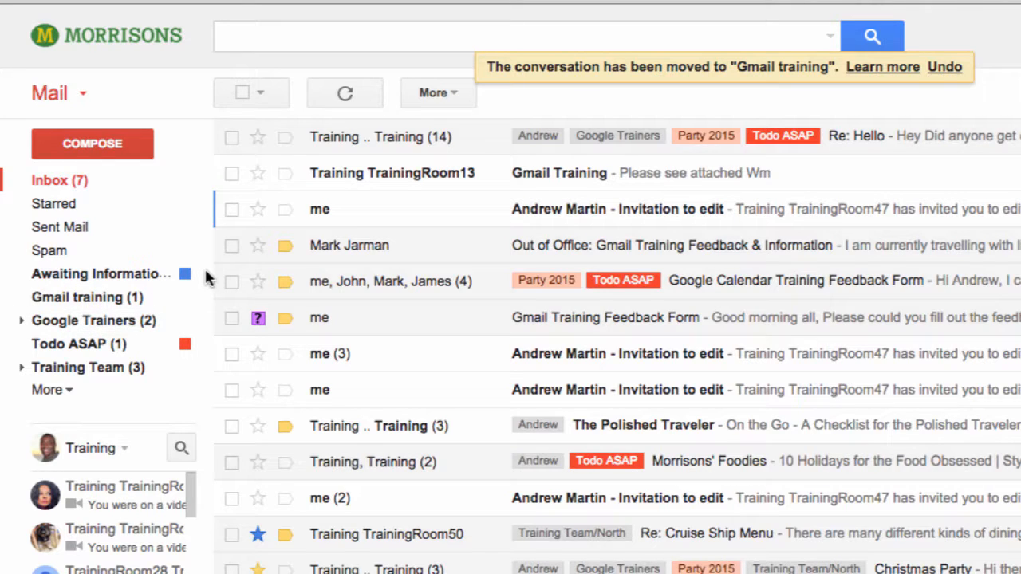
View the messages stored under the Gmail training label and return to the inbox.
click(107, 297)
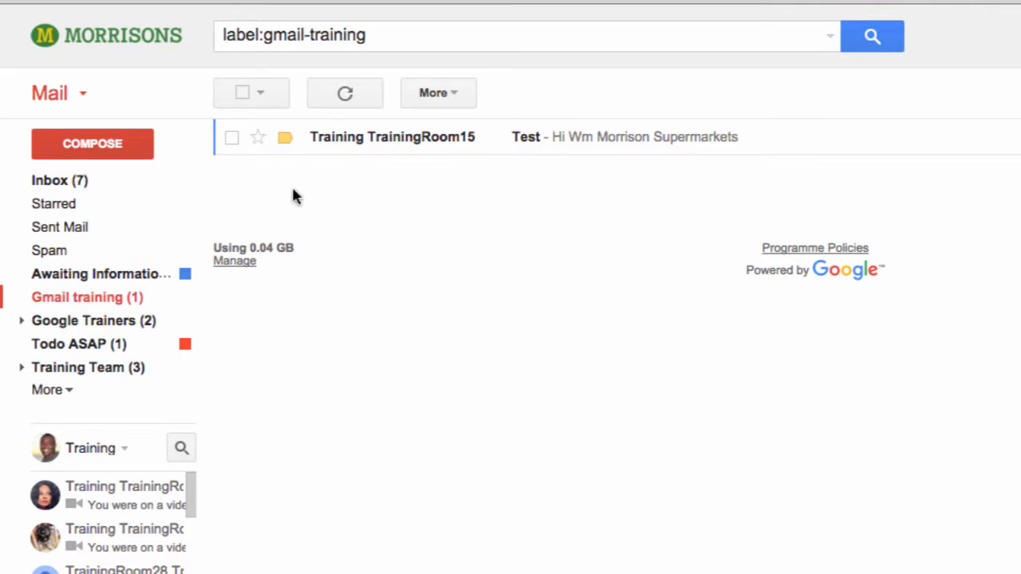
click(148, 188)
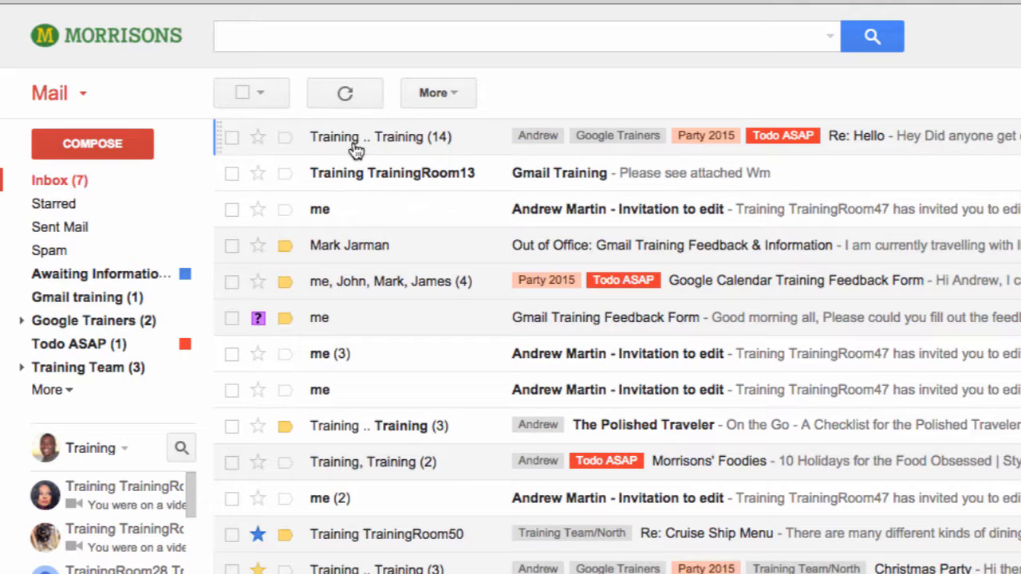
click(233, 174)
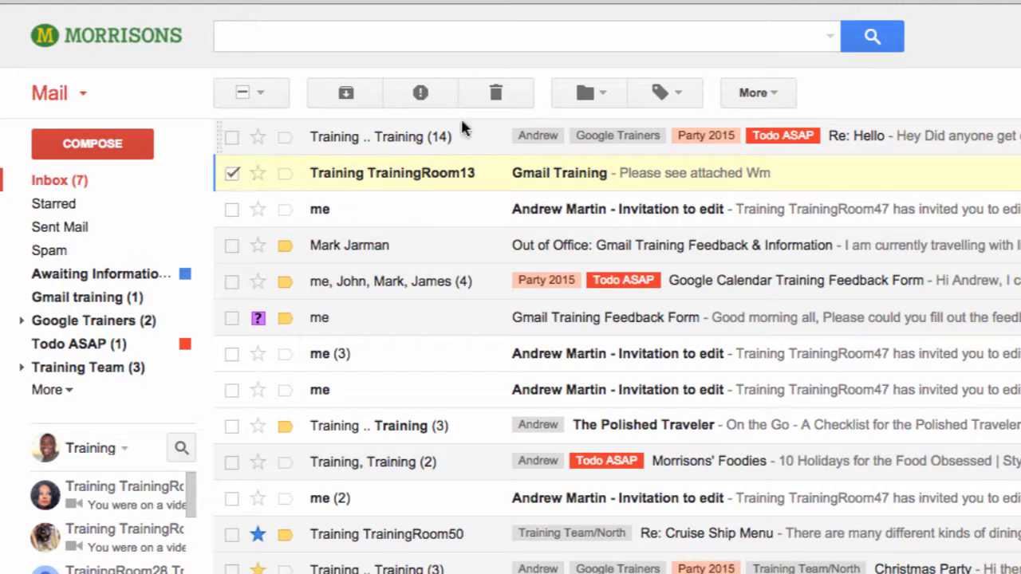
click(590, 93)
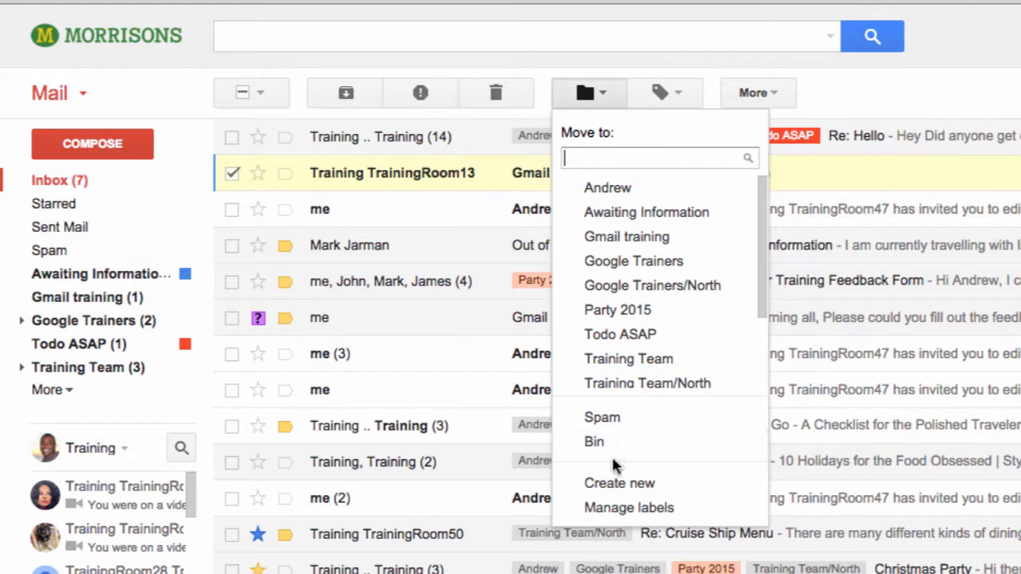
click(877, 89)
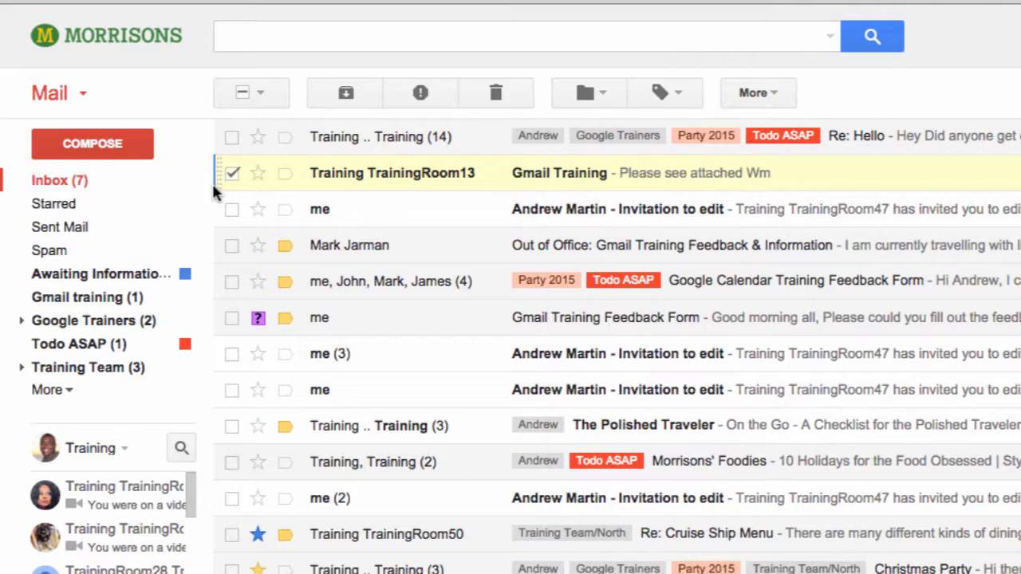
click(232, 174)
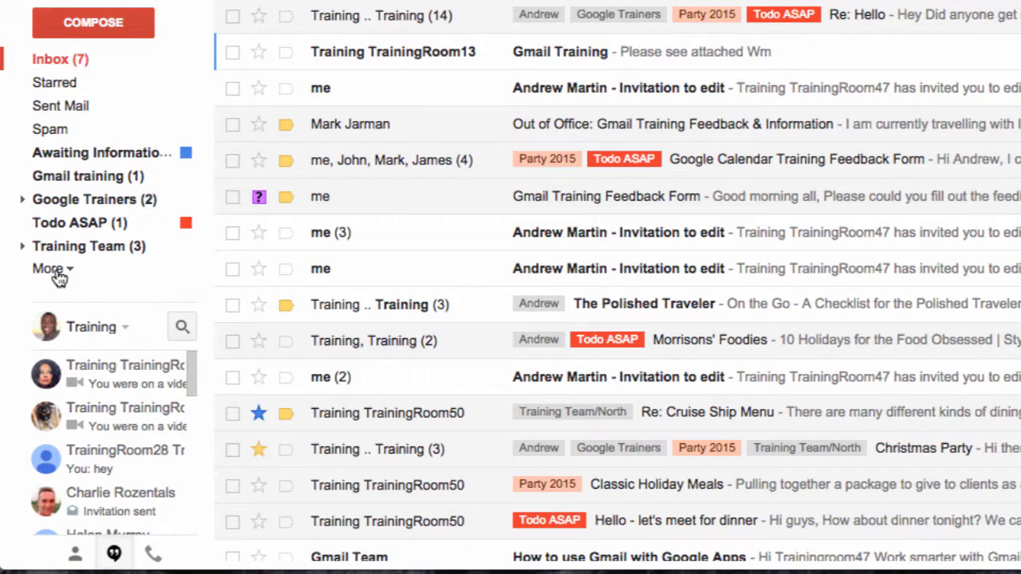
Create a new label named "Filters" nested under the Gmail training label.
click(55, 271)
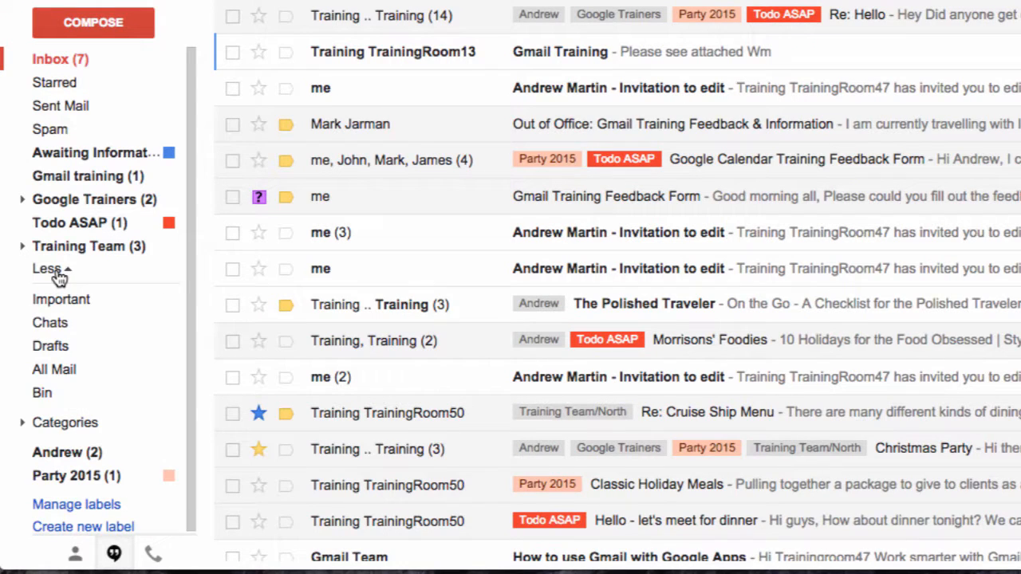
click(71, 526)
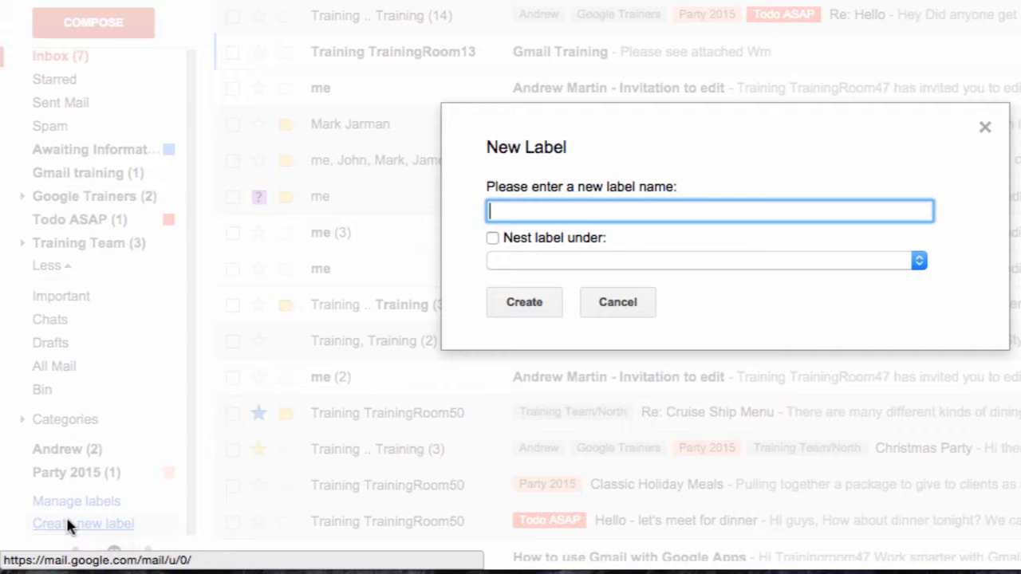
text(Filters)
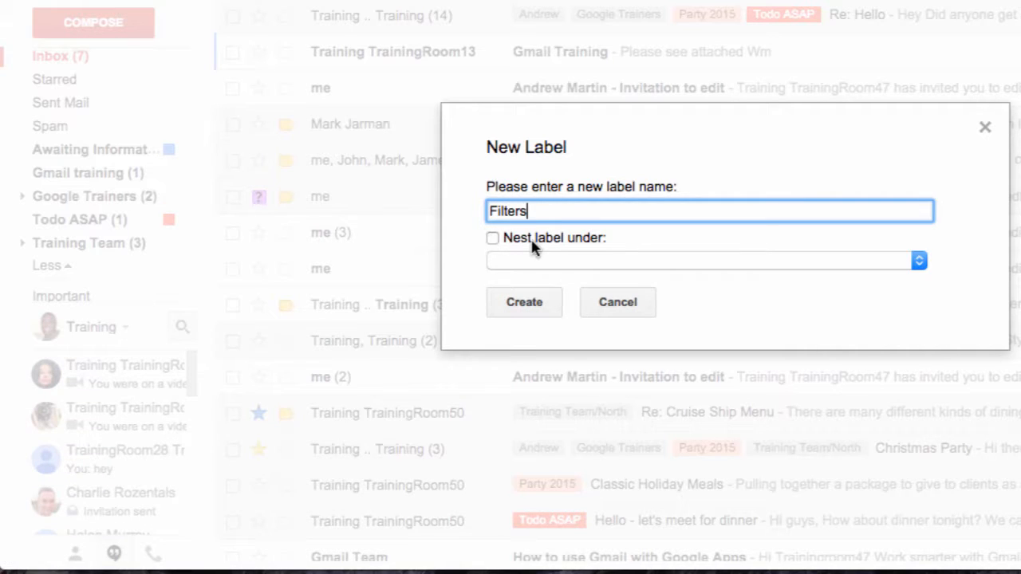
click(576, 263)
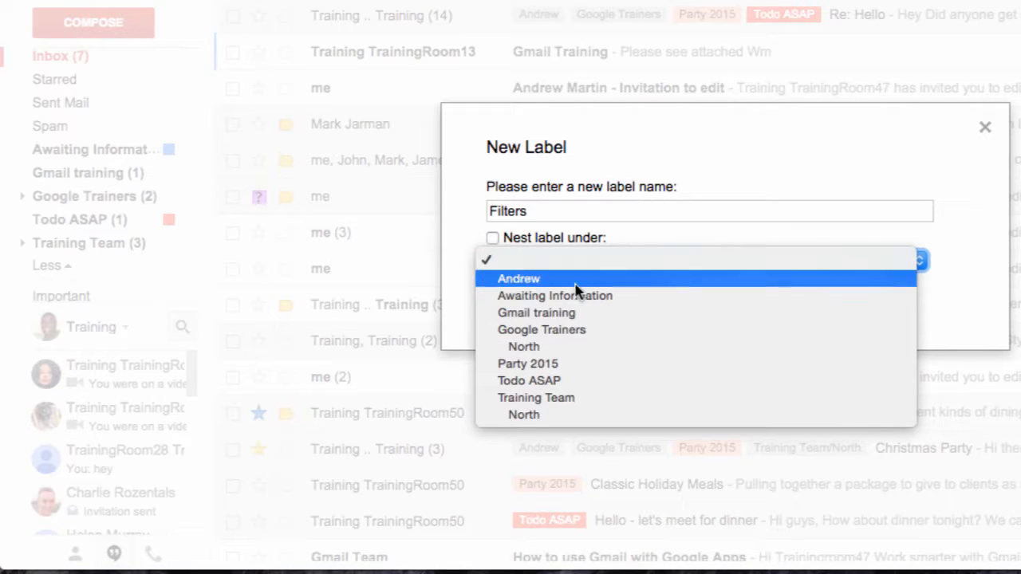
click(576, 315)
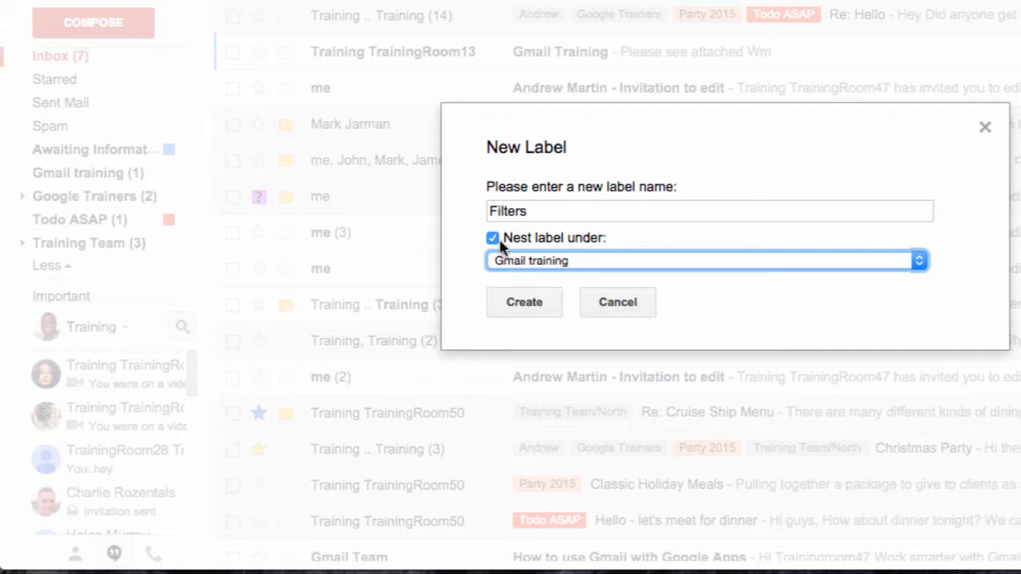
click(522, 303)
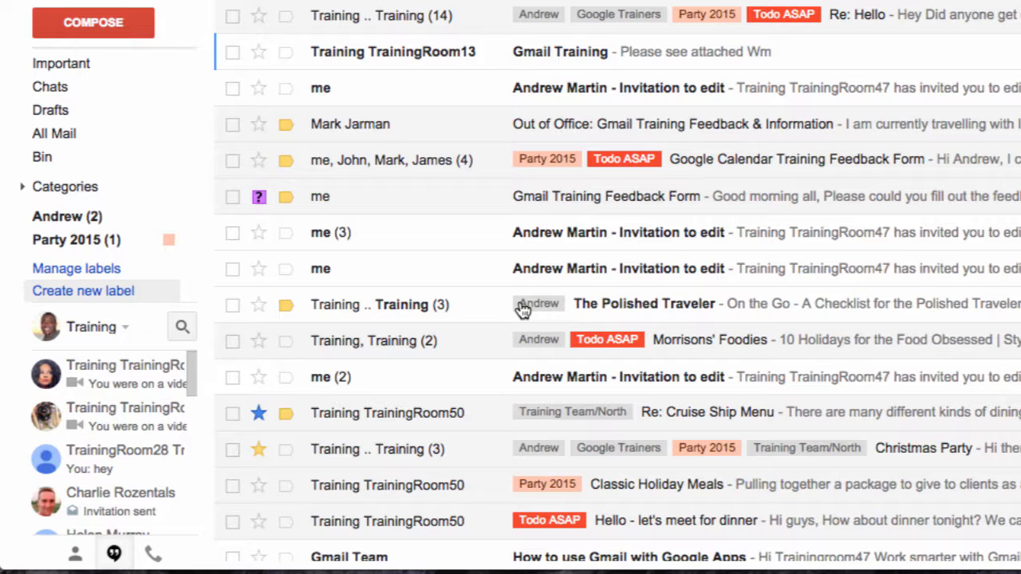
Collapse the extended label list and expand the Gmail training label to show its sublabels.
scroll(80, 56, up, 3)
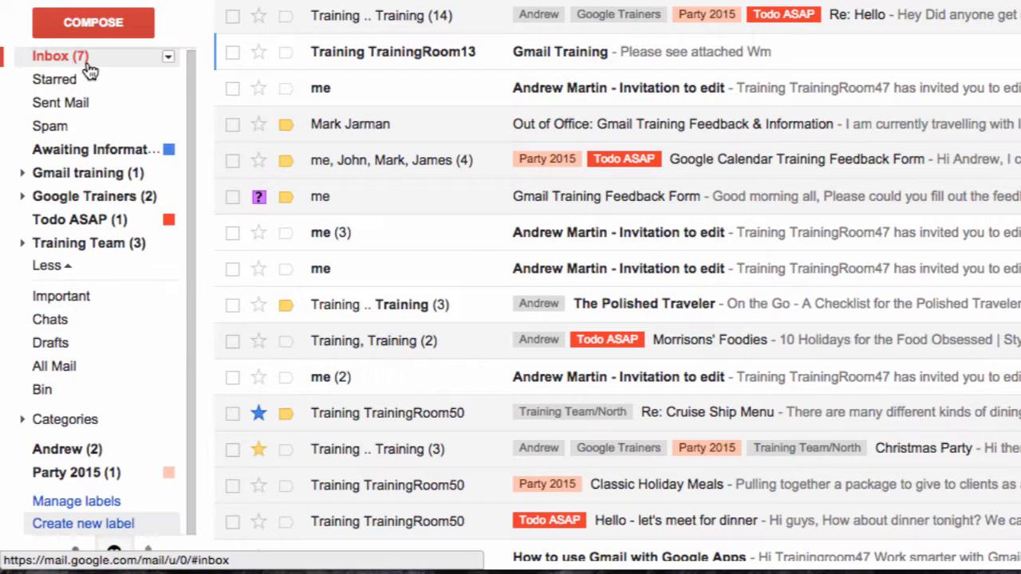
click(64, 266)
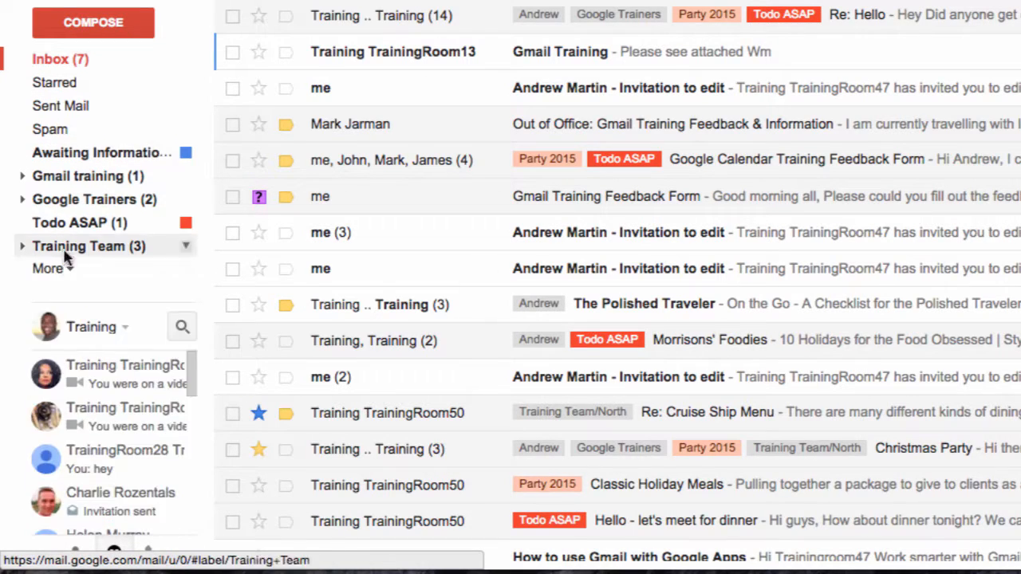
click(23, 178)
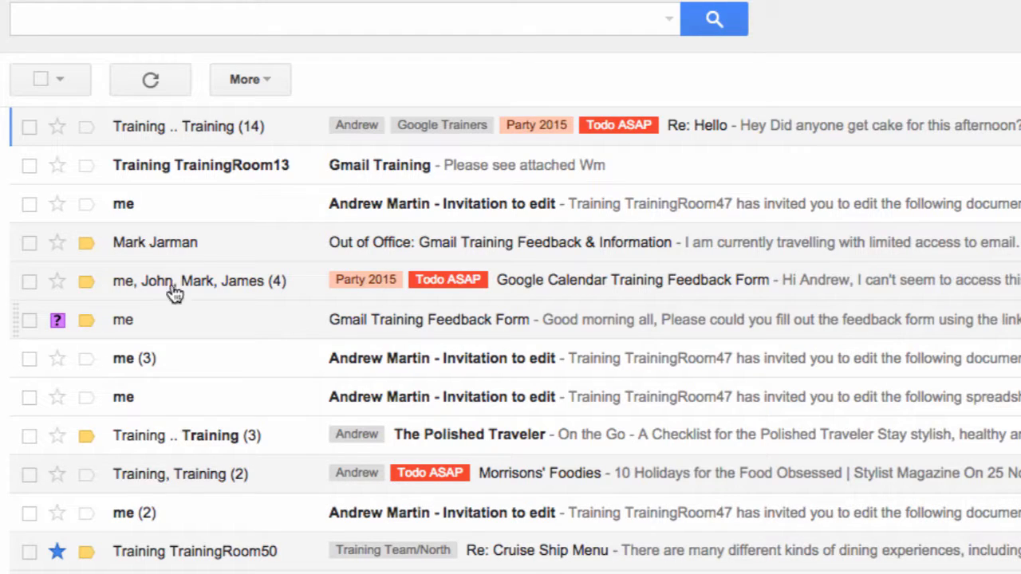
Apply both the Gmail training and Todo ASAP labels to the "Gmail Training" message in the inbox.
click(28, 165)
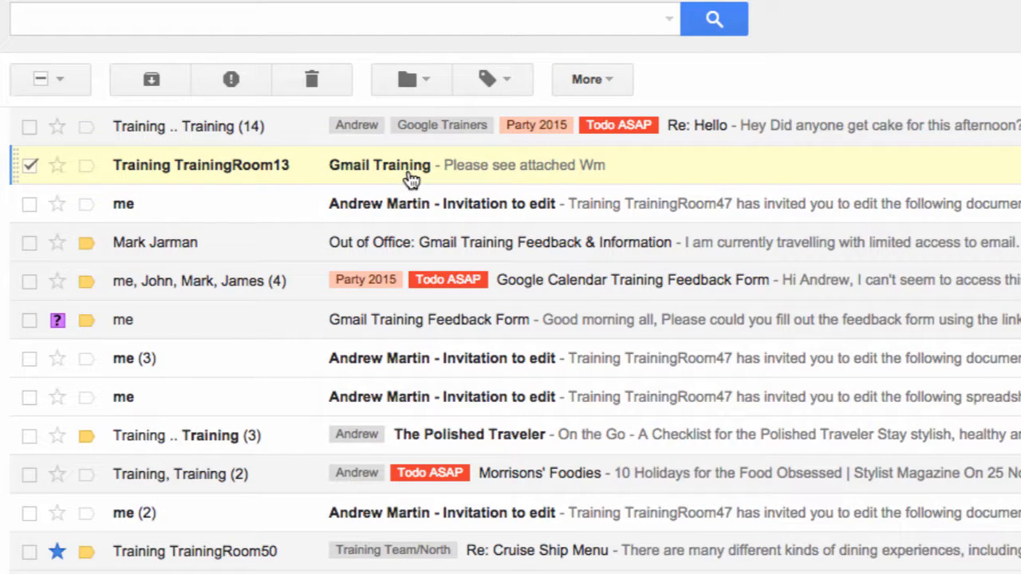
click(488, 80)
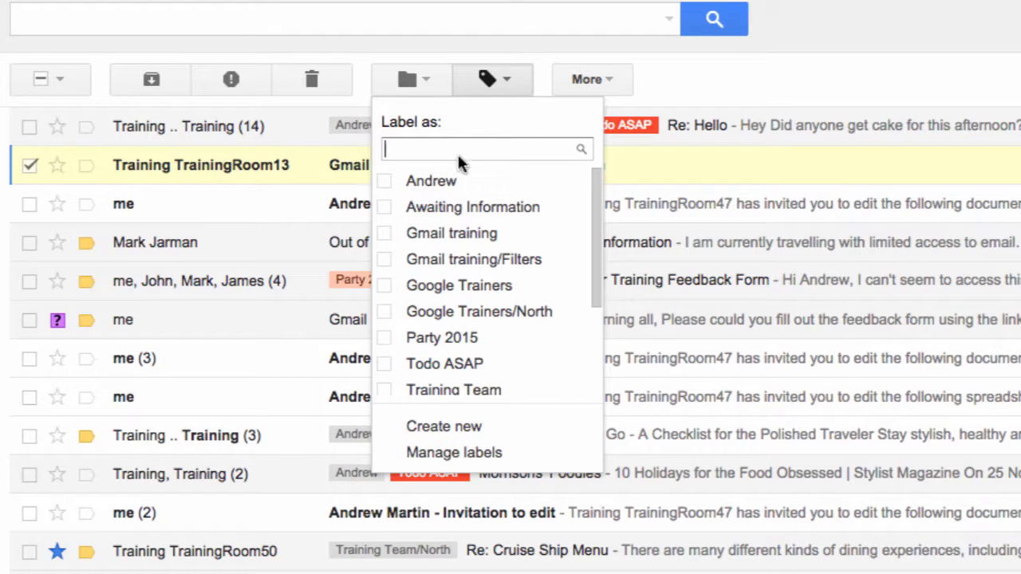
click(386, 236)
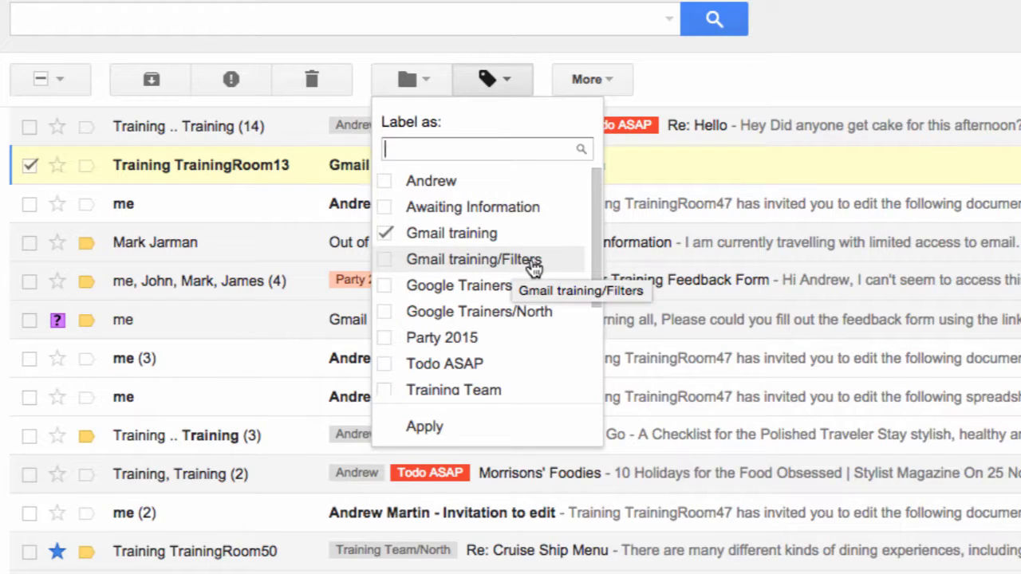
scroll(479, 292, down, 3)
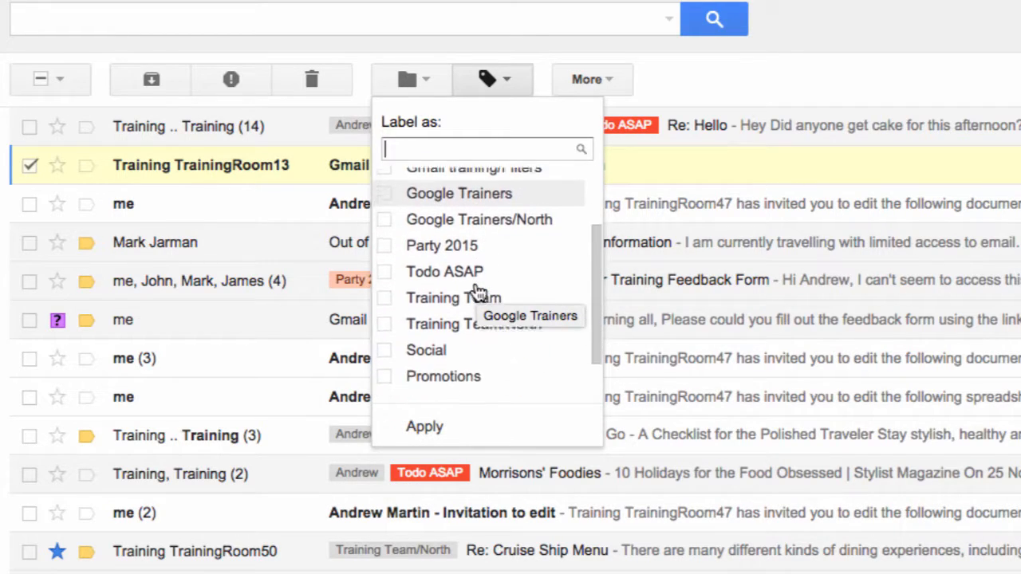
click(390, 263)
scroll(507, 256, up, 3)
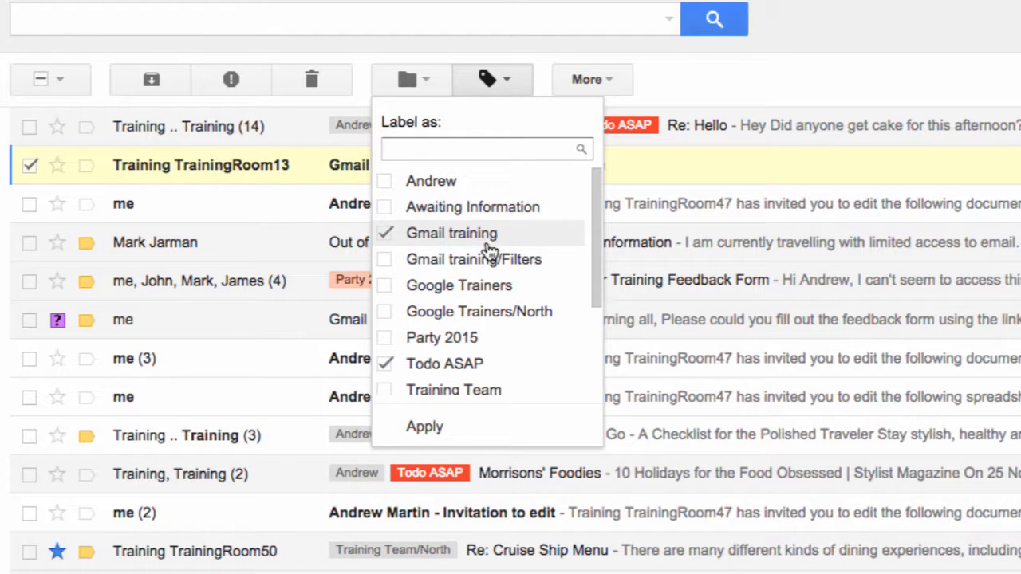
click(427, 433)
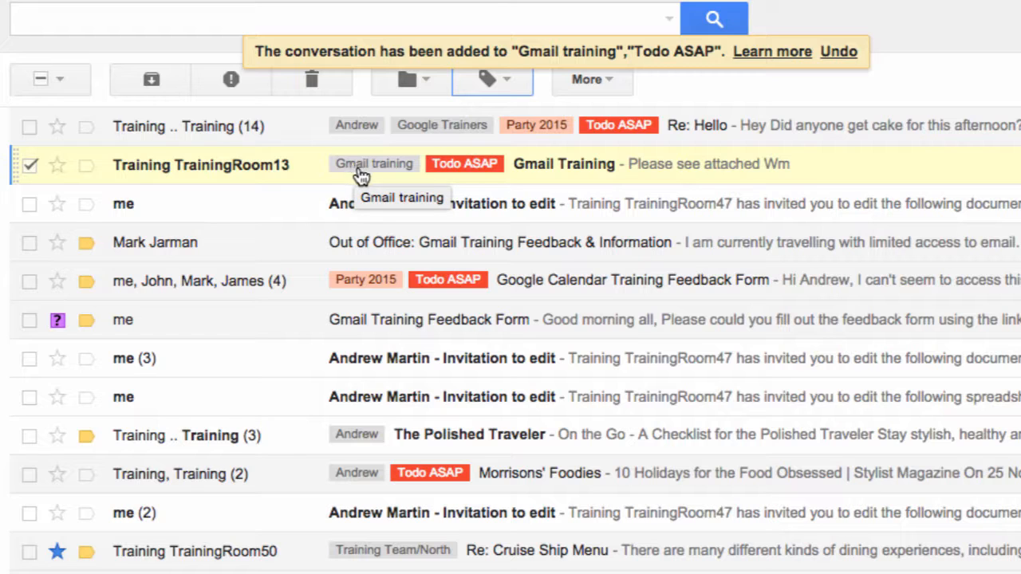
Open the labelled "Gmail Training" message to view it, and clear its selection back in the inbox.
click(557, 168)
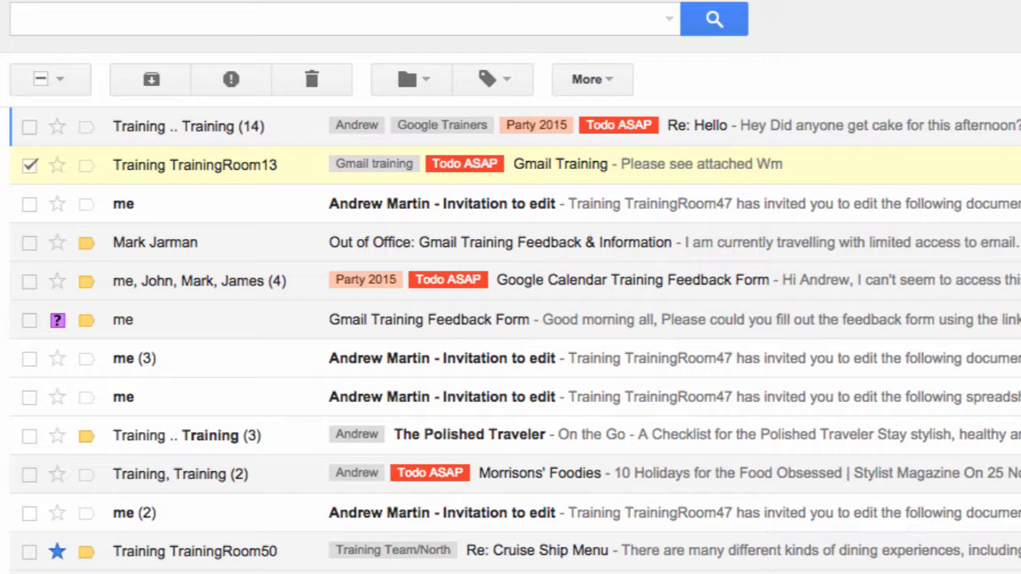
click(29, 164)
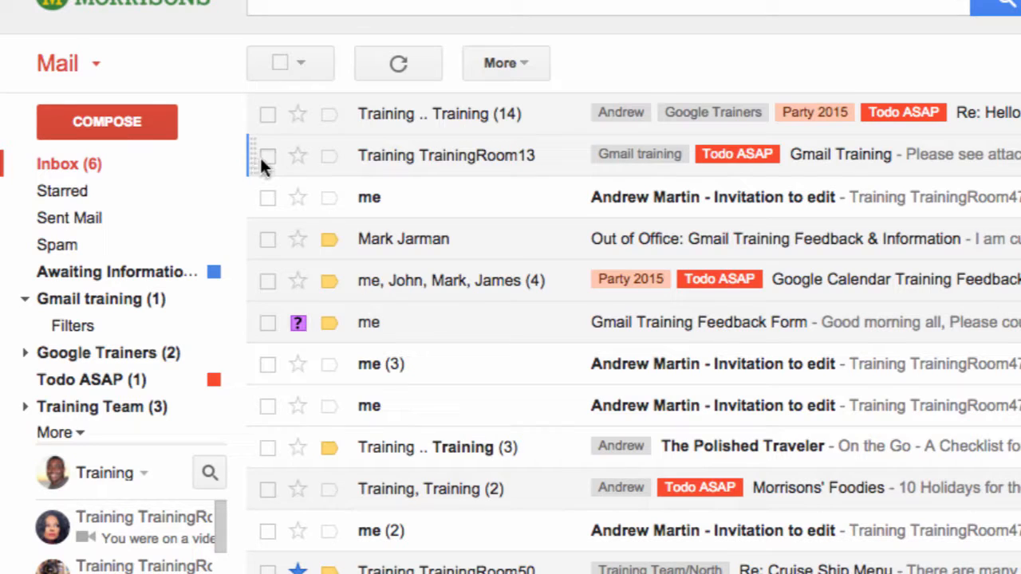
Select the "Gmail Training" message and look for it under the Gmail training and Todo ASAP labels before returning to the inbox.
click(264, 158)
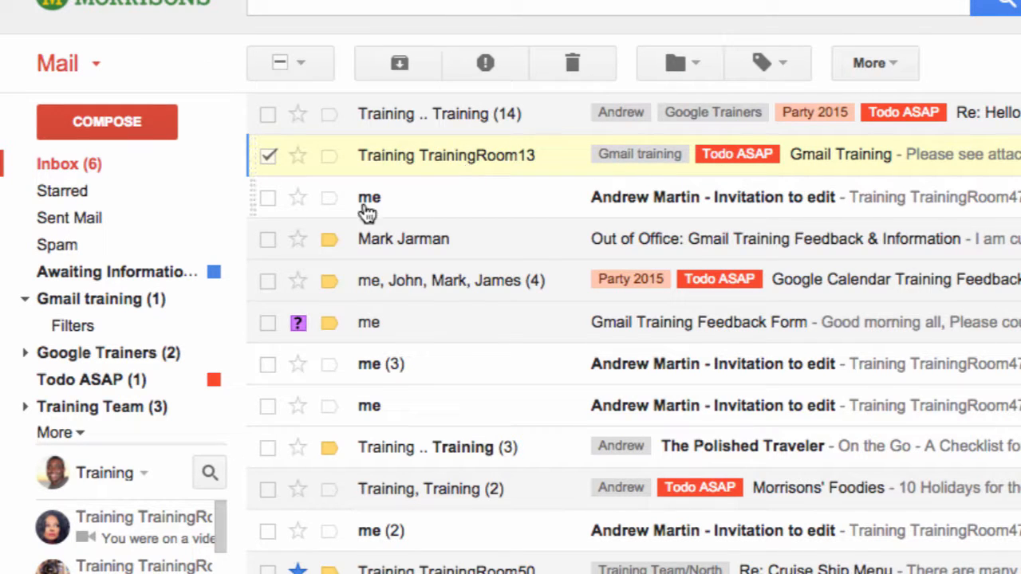
click(97, 302)
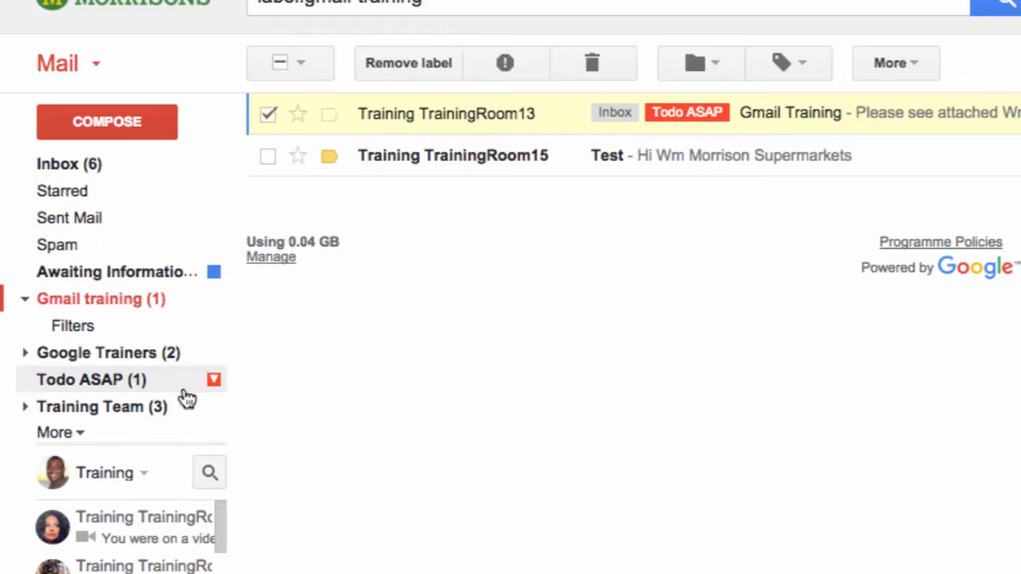
click(138, 384)
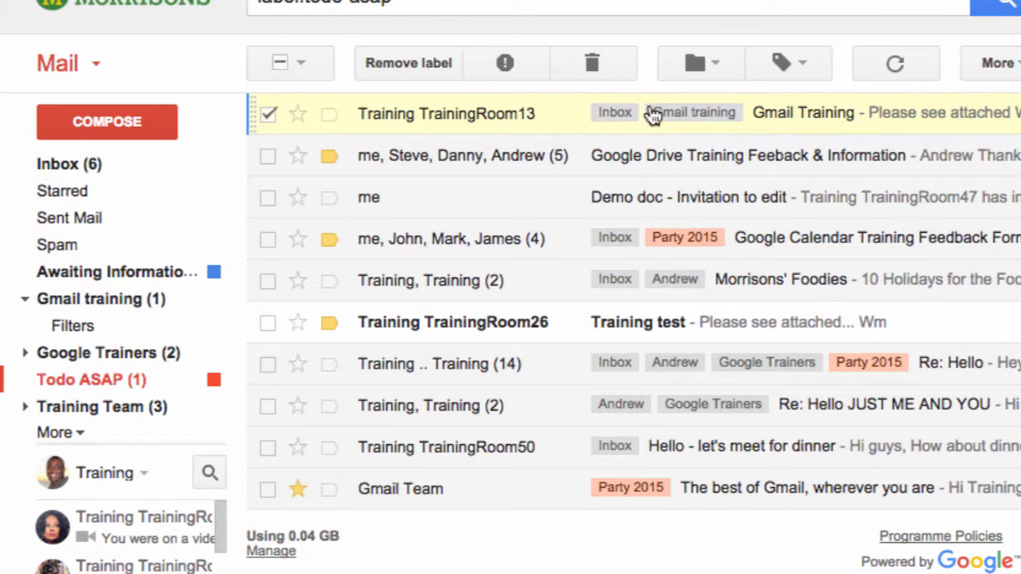
click(160, 167)
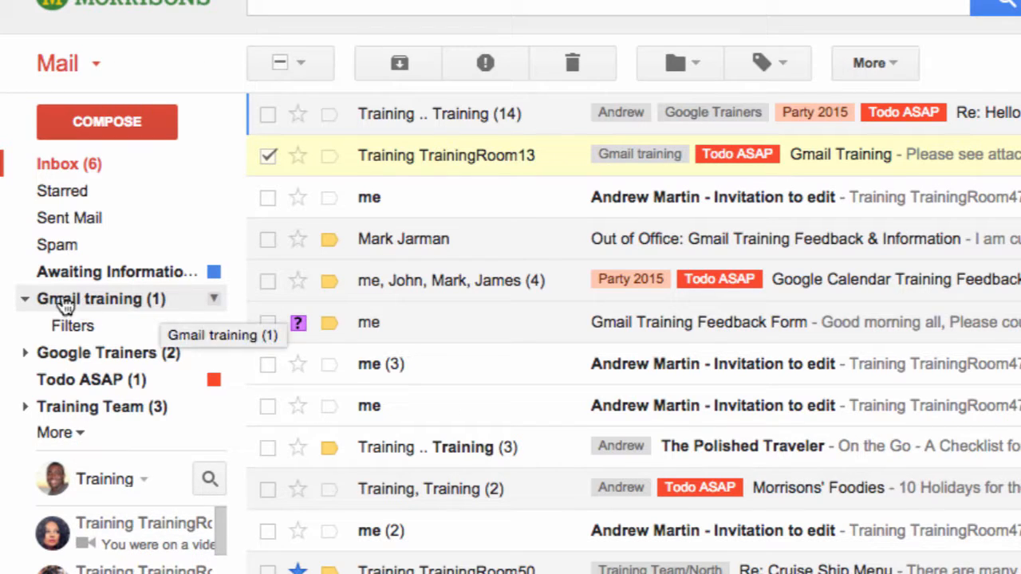
Colour the Gmail training label and its sub-labels solid blue, and clear the message selection in the inbox.
click(215, 300)
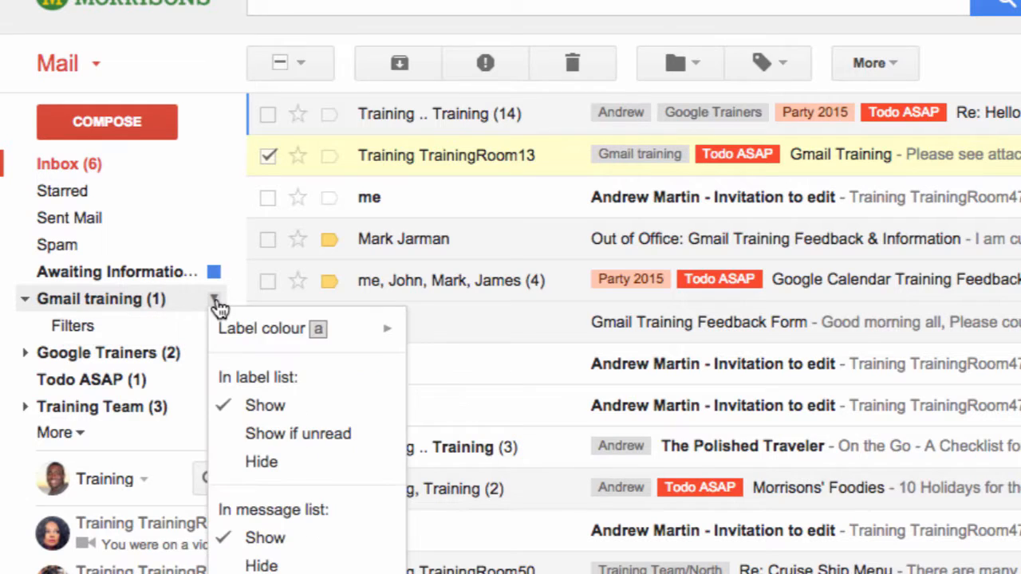
mouse_move(249, 339)
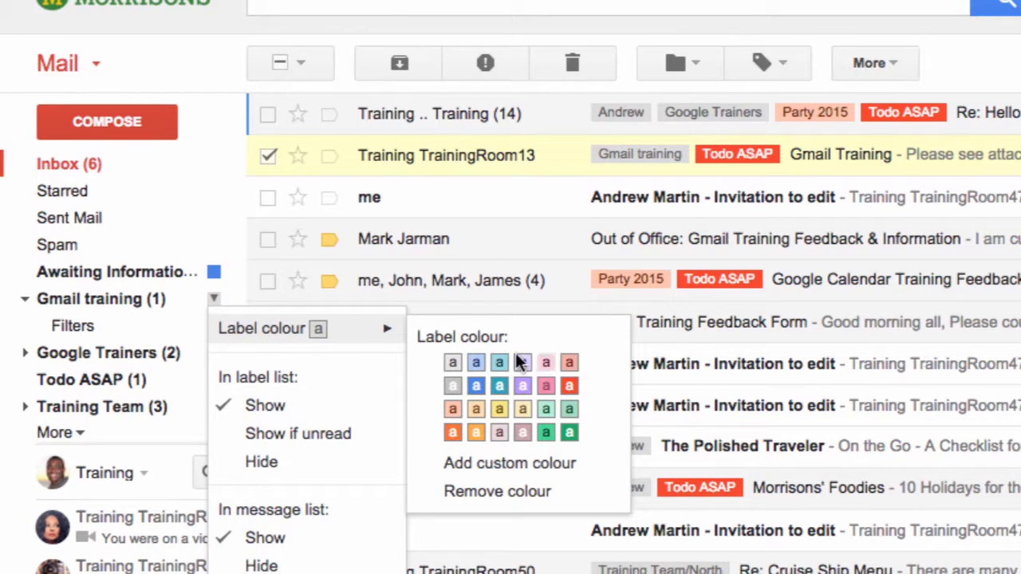
click(477, 387)
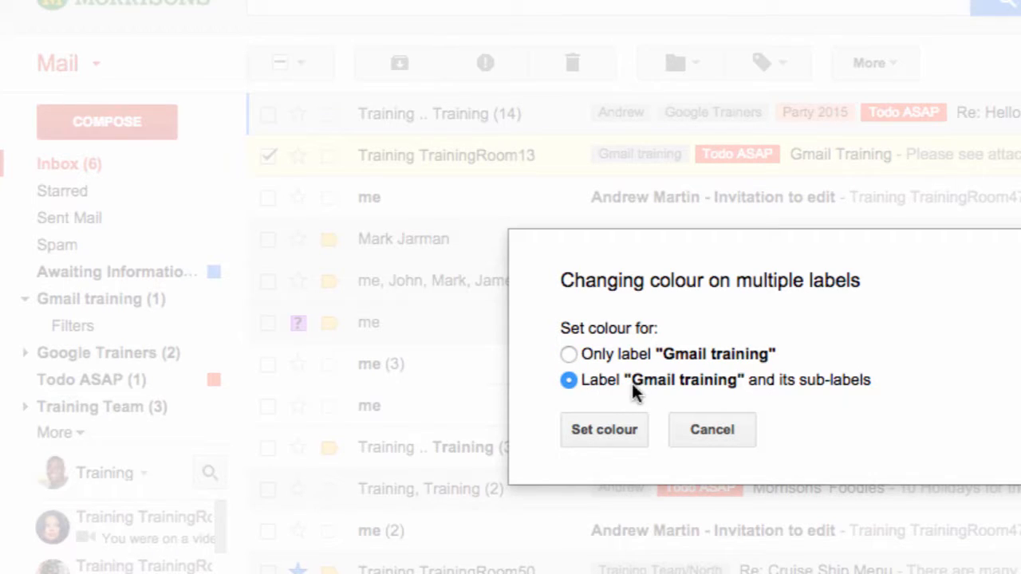
click(611, 429)
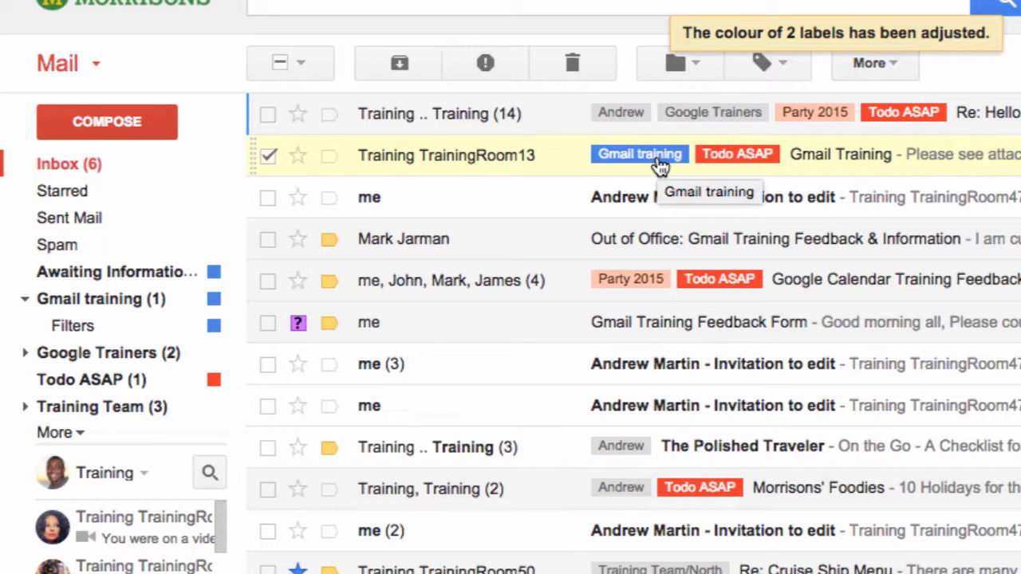
click(279, 63)
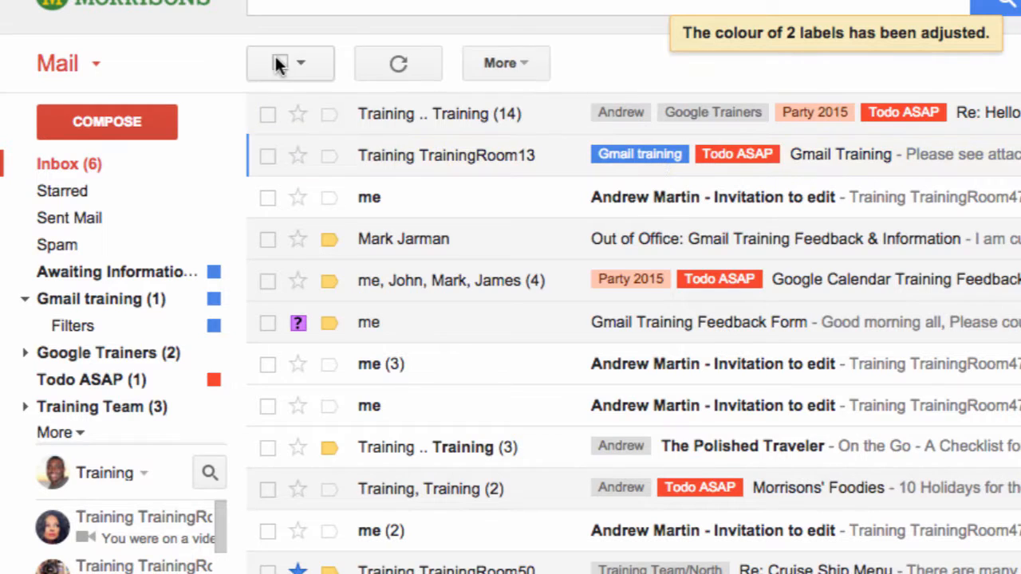
Collapse the Gmail training label's sublabels and view the label's colour and visibility options.
click(26, 300)
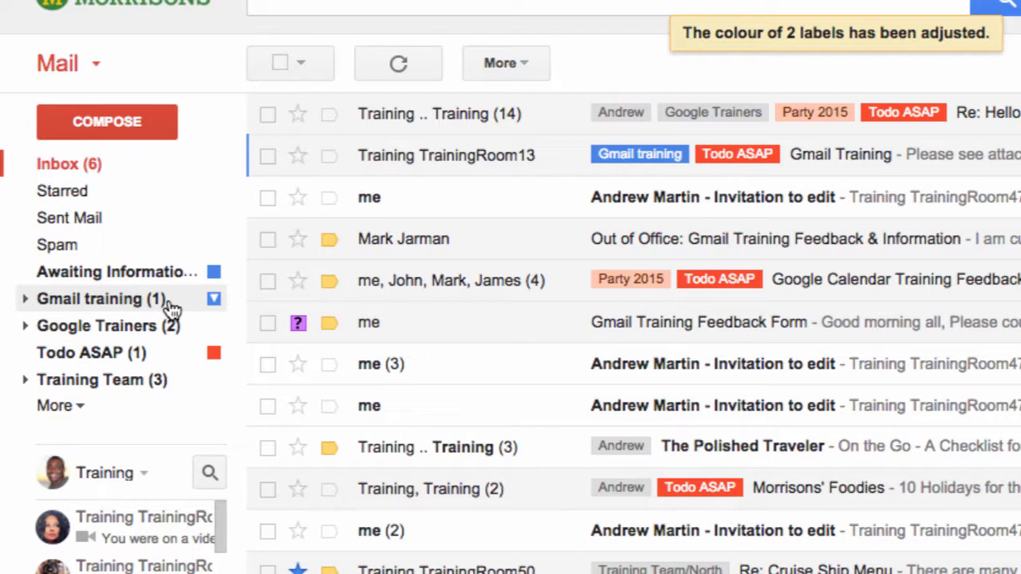
click(216, 304)
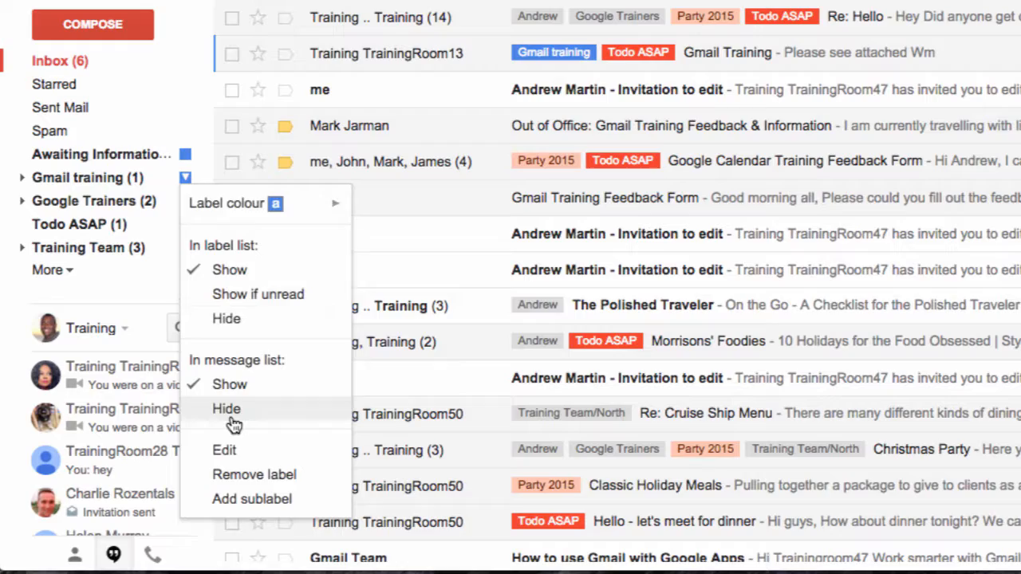
Select the "Gmail Training" message and view the labelling and moving options available for it.
click(232, 54)
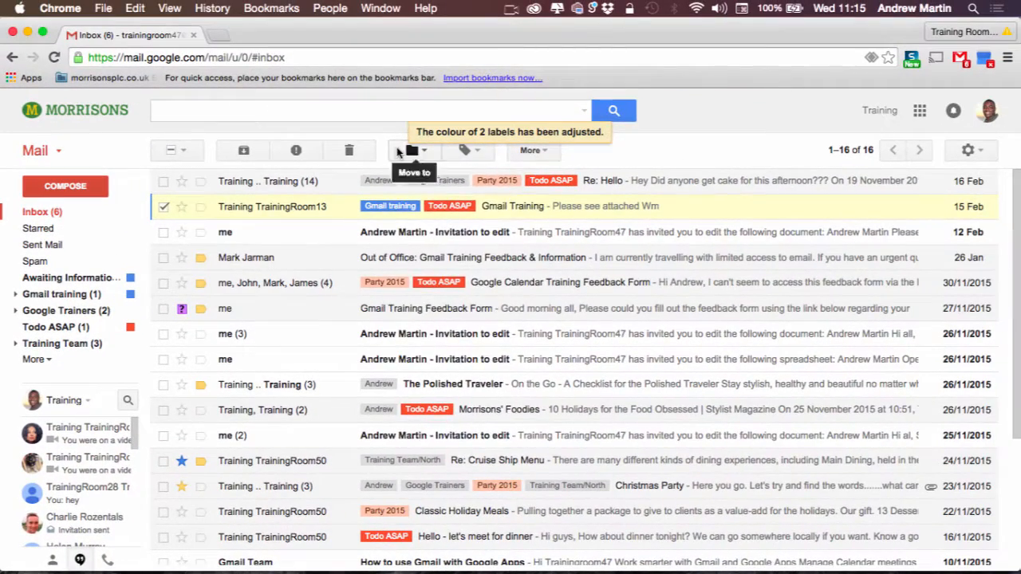
click(546, 12)
click(455, 152)
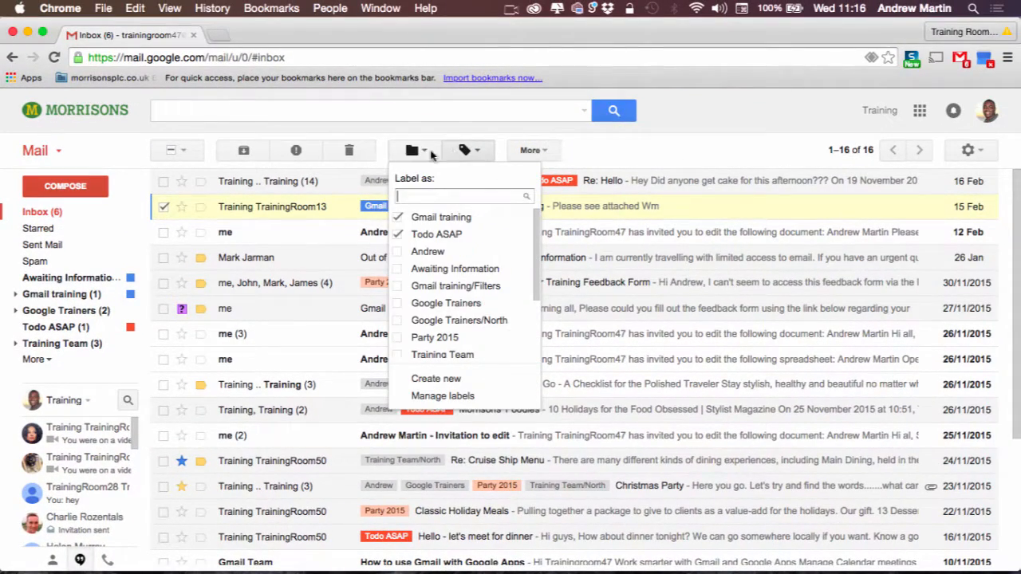
click(414, 151)
click(413, 151)
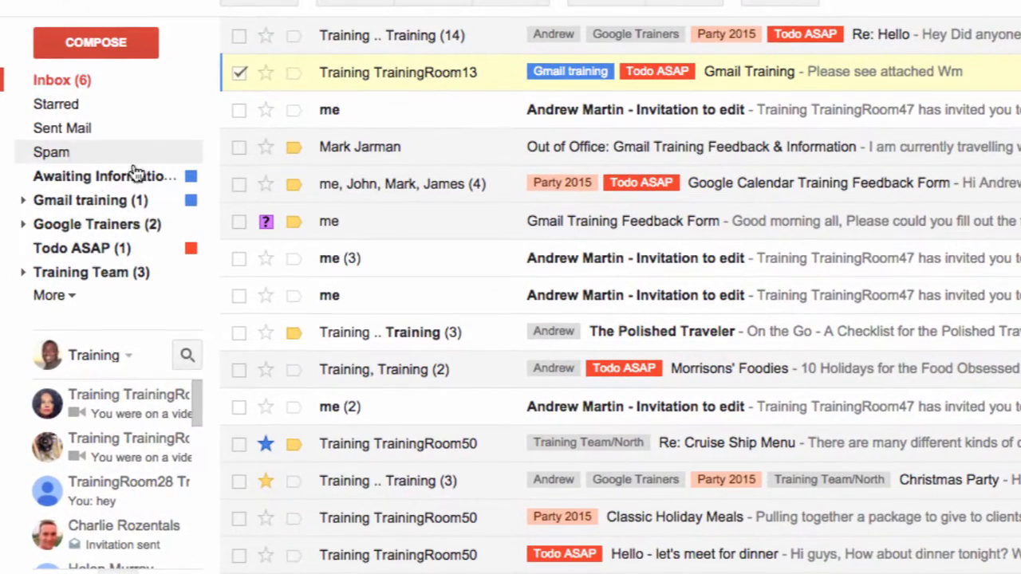
Hide the Gmail training label from the label list.
click(190, 200)
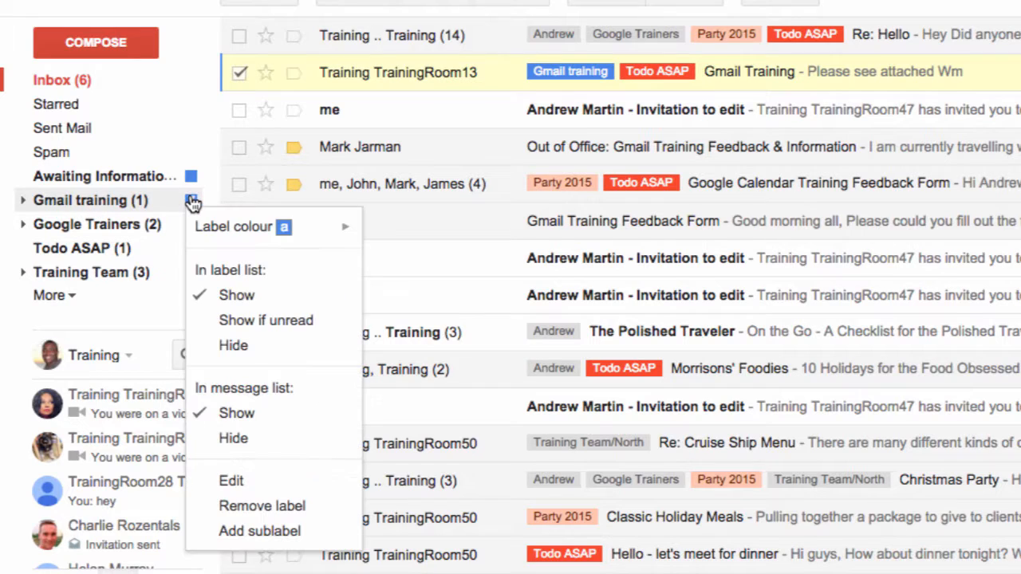
click(245, 348)
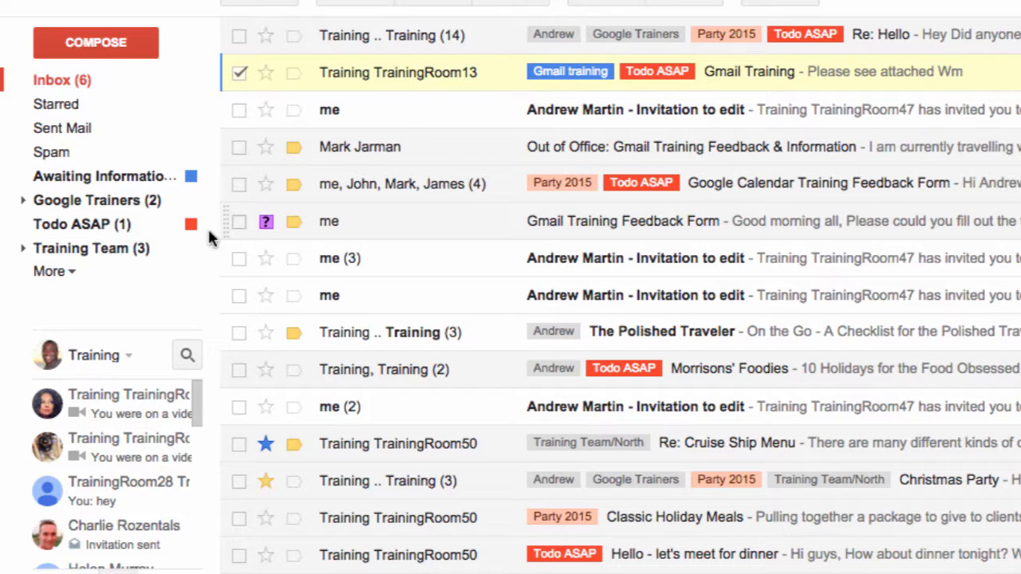
Find the hidden Gmail training label in the extended label list and move it back among the main labels.
click(57, 273)
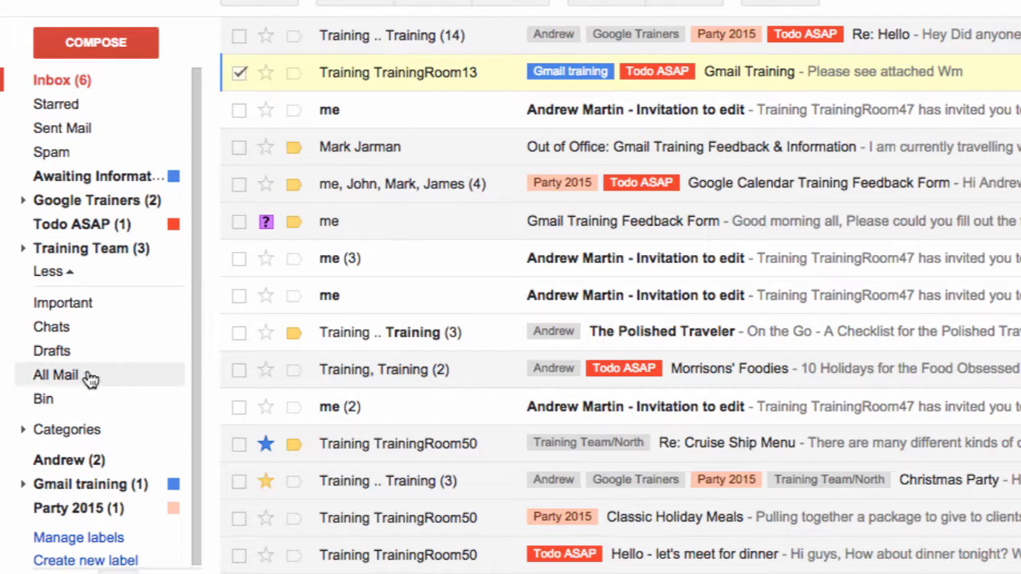
scroll(89, 380, down, 1)
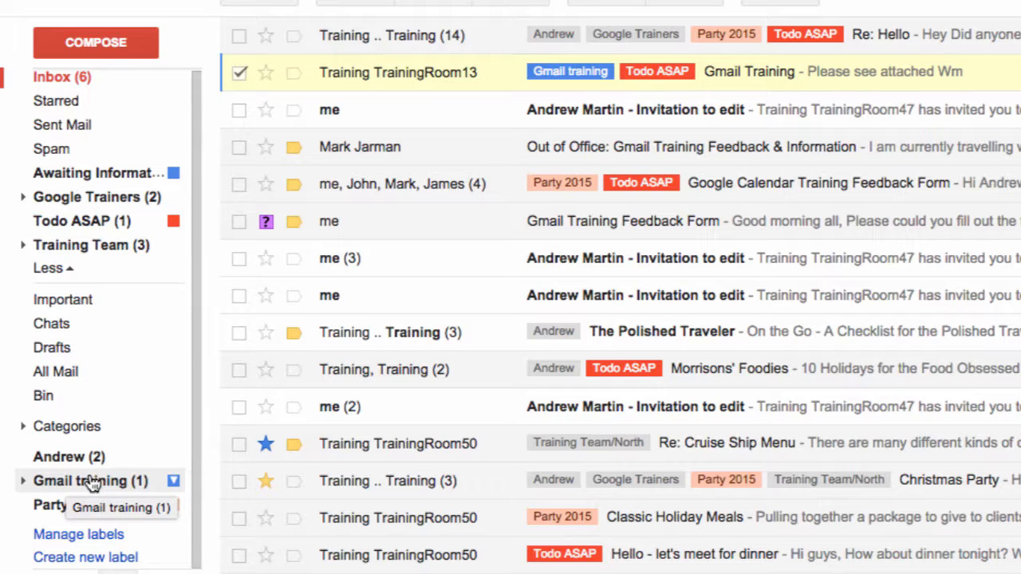
drag(87, 481, 102, 142)
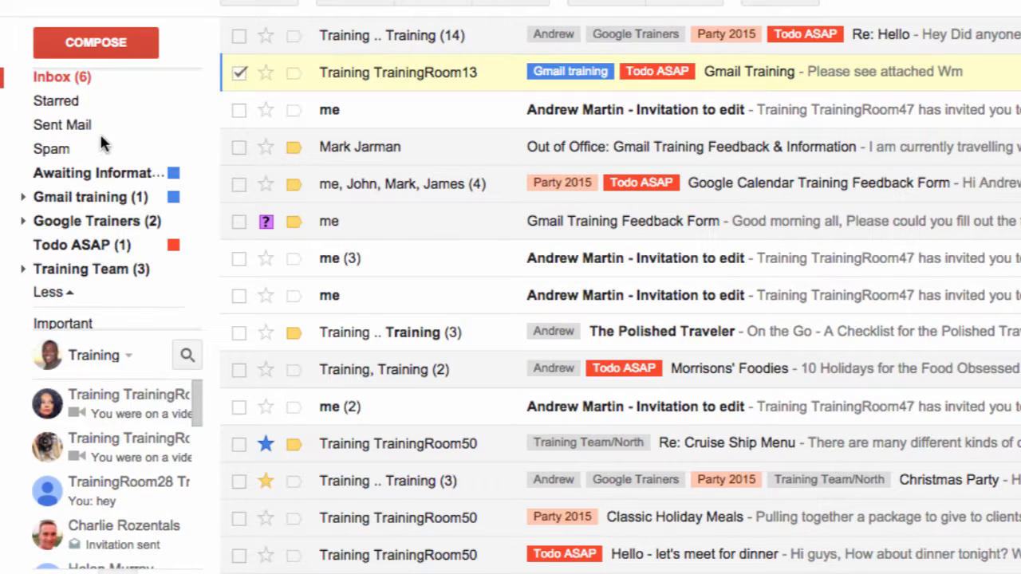
mouse_move(96, 218)
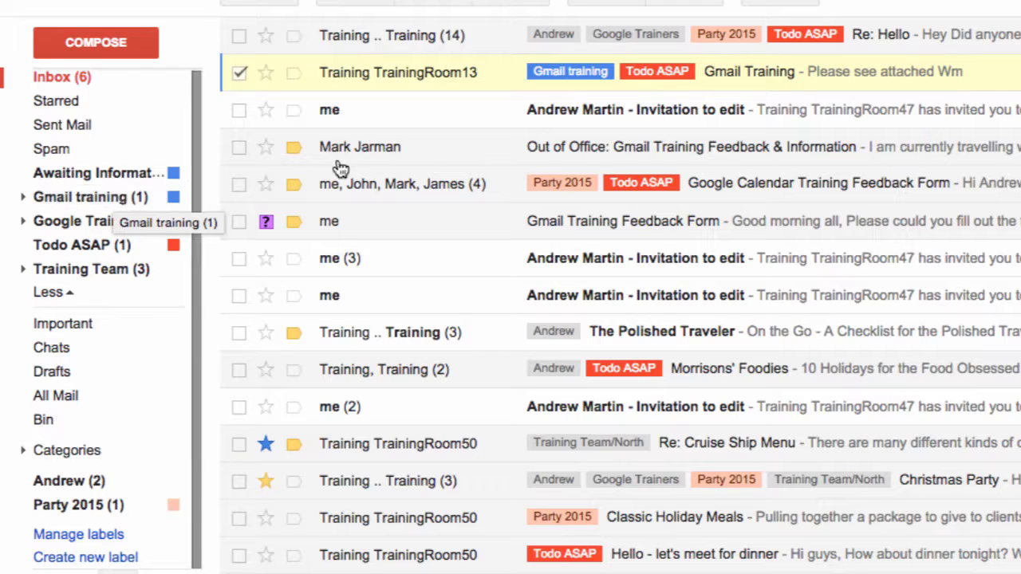
Remove the Todo ASAP label from within the opened "Gmail Training" message, and check that label's messages before returning to the inbox.
click(792, 74)
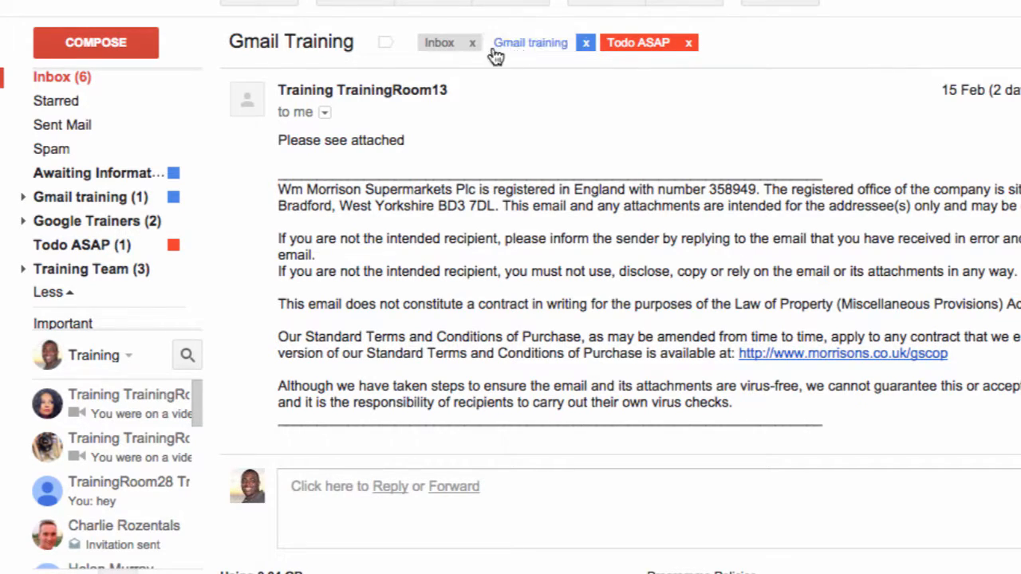
click(690, 45)
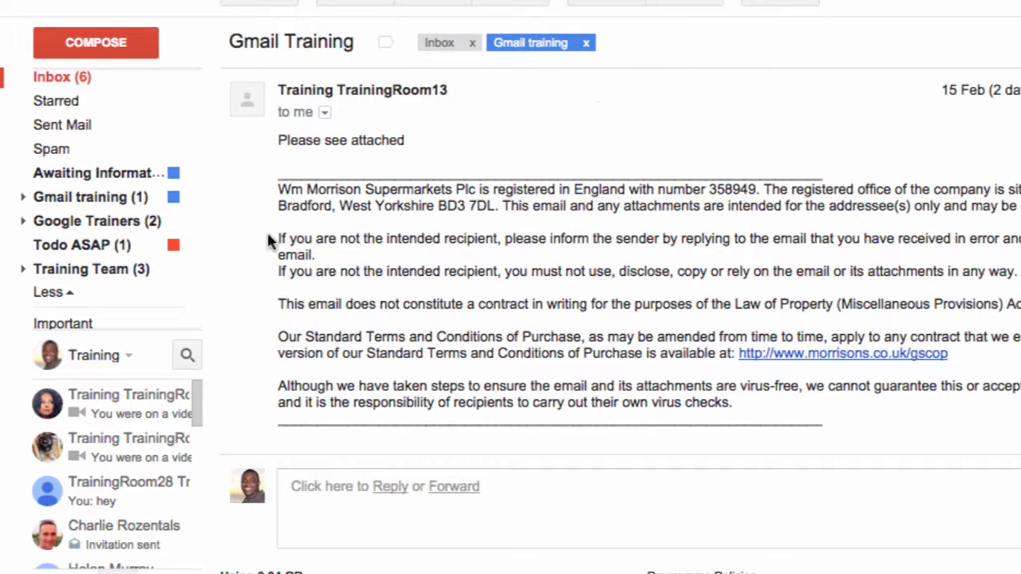
click(126, 250)
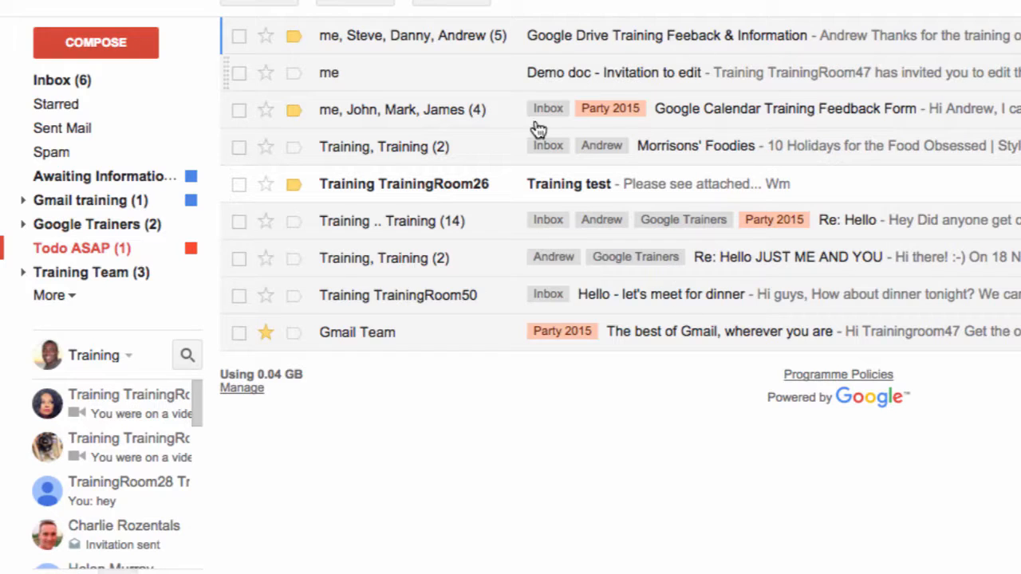
click(126, 82)
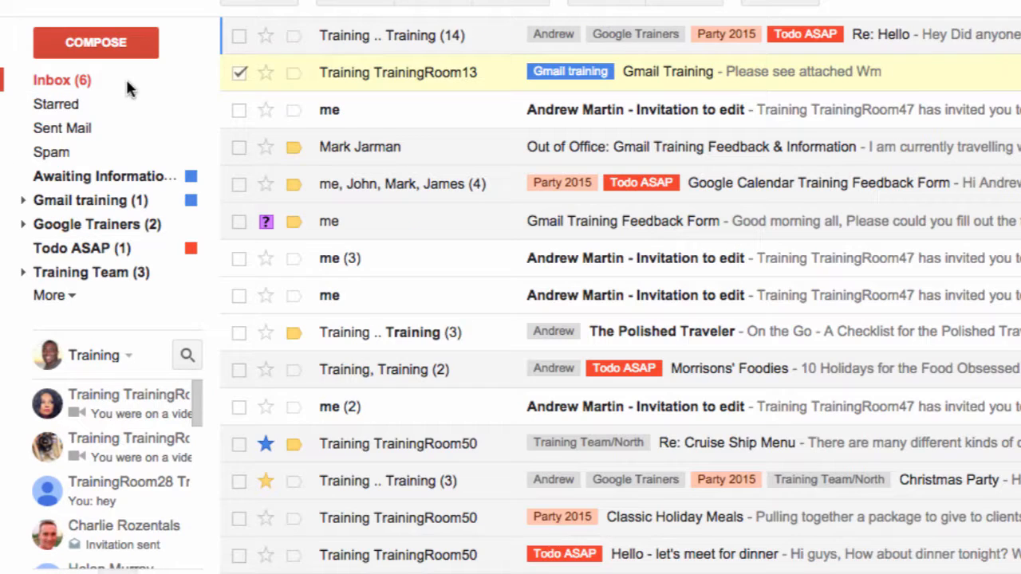